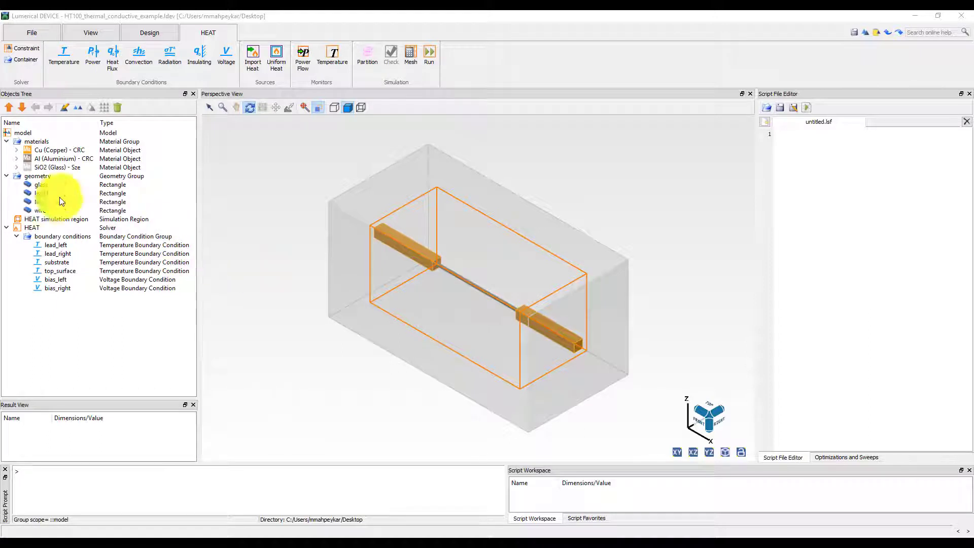
# - Highlight the glass block, the left and right copper leads, and the thin wire
pyautogui.click(37, 185)
pyautogui.click(41, 194)
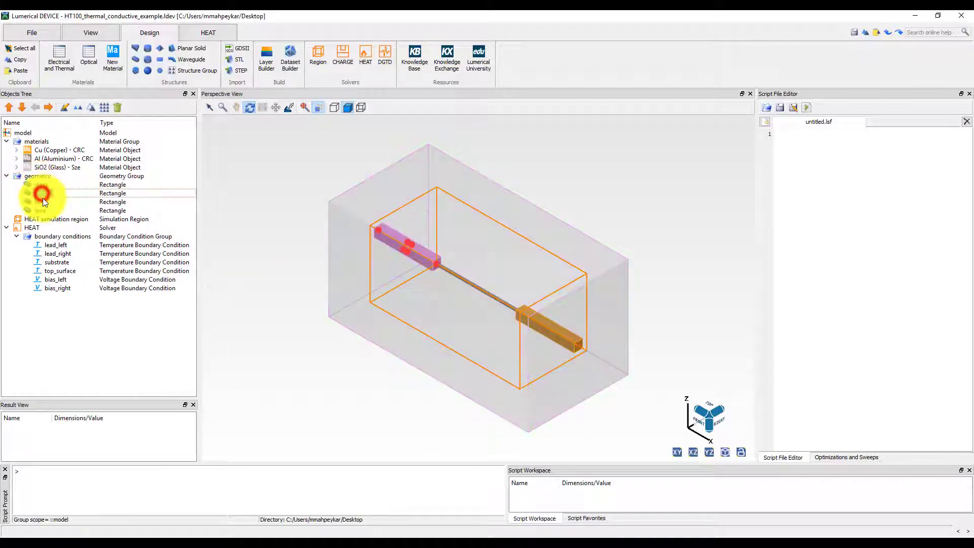
pyautogui.click(43, 202)
pyautogui.click(43, 211)
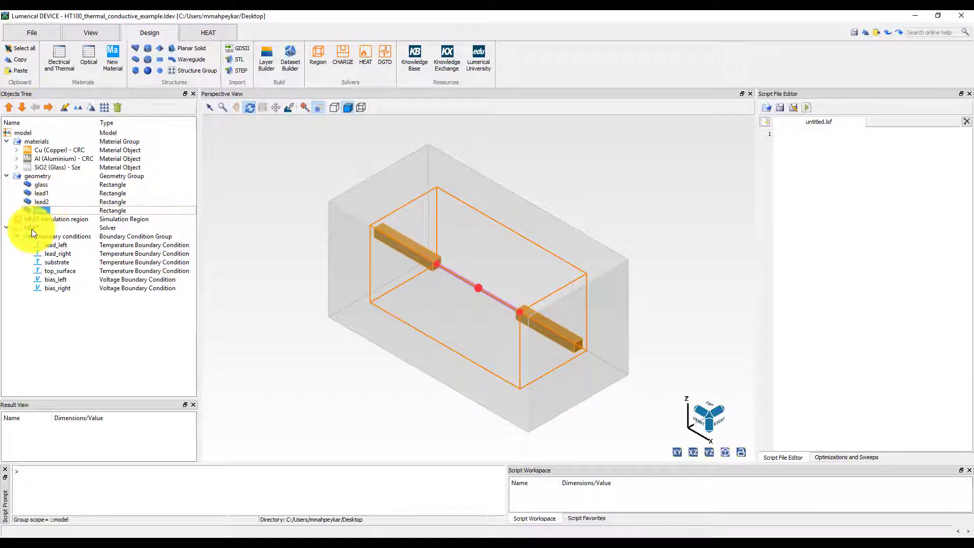
# - Review the HEAT solver settings and close them without changes
pyautogui.click(32, 228)
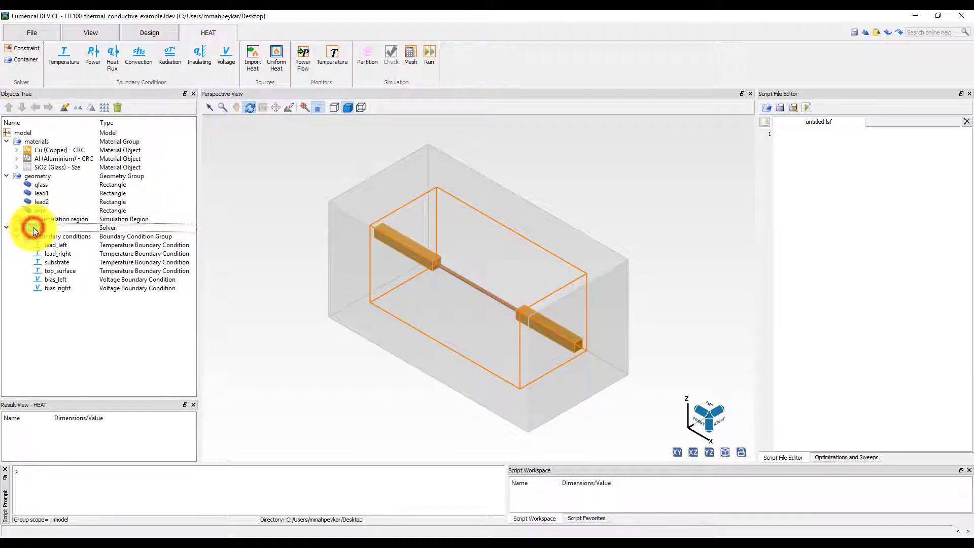
pyautogui.click(65, 108)
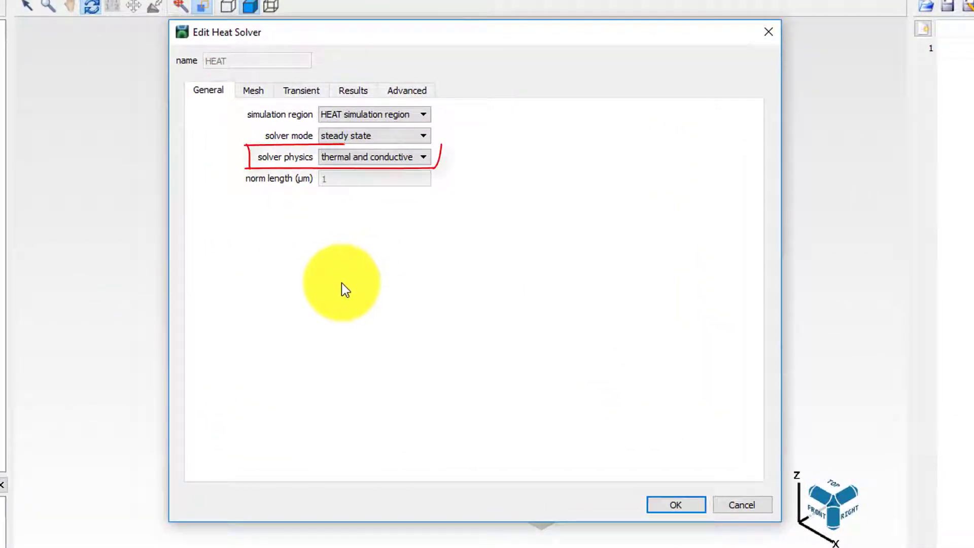
pyautogui.click(744, 503)
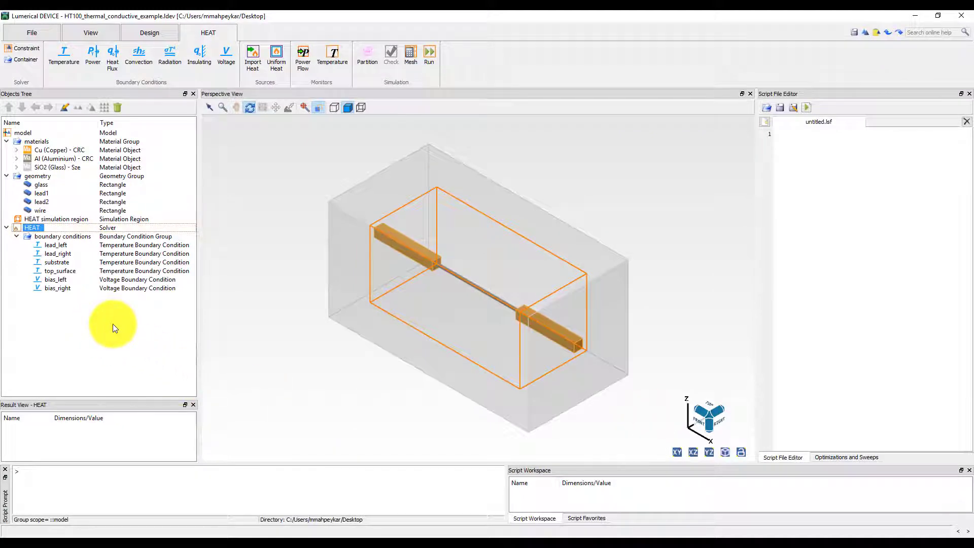
# - Partition the region and locate the lead_left, lead_right, substrate and top_surface temperature conditions
pyautogui.click(369, 59)
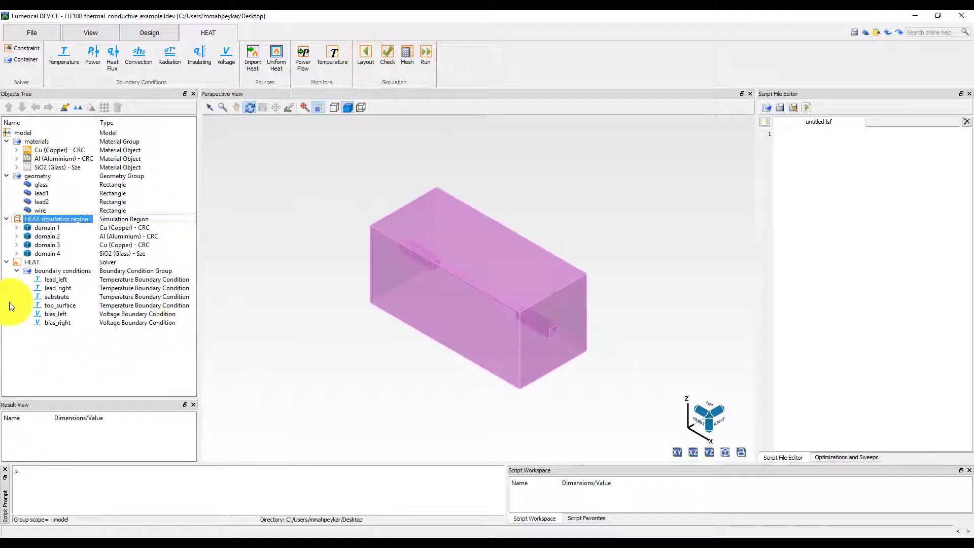
pyautogui.click(55, 279)
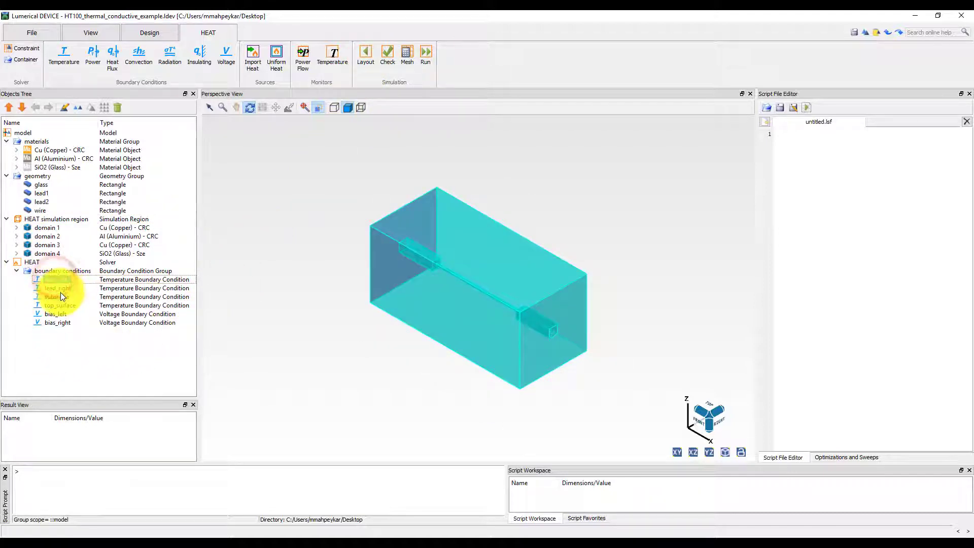
pyautogui.click(59, 290)
pyautogui.click(62, 297)
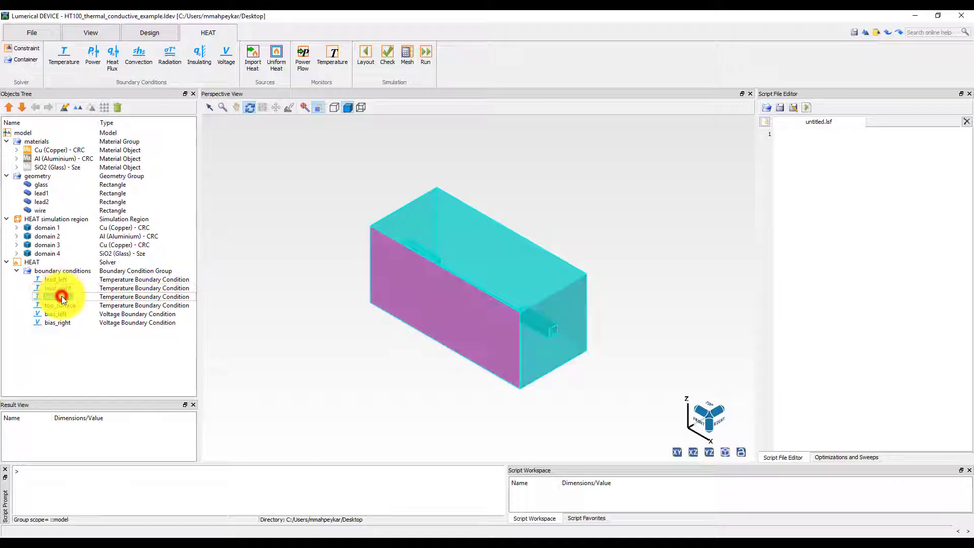
pyautogui.click(62, 304)
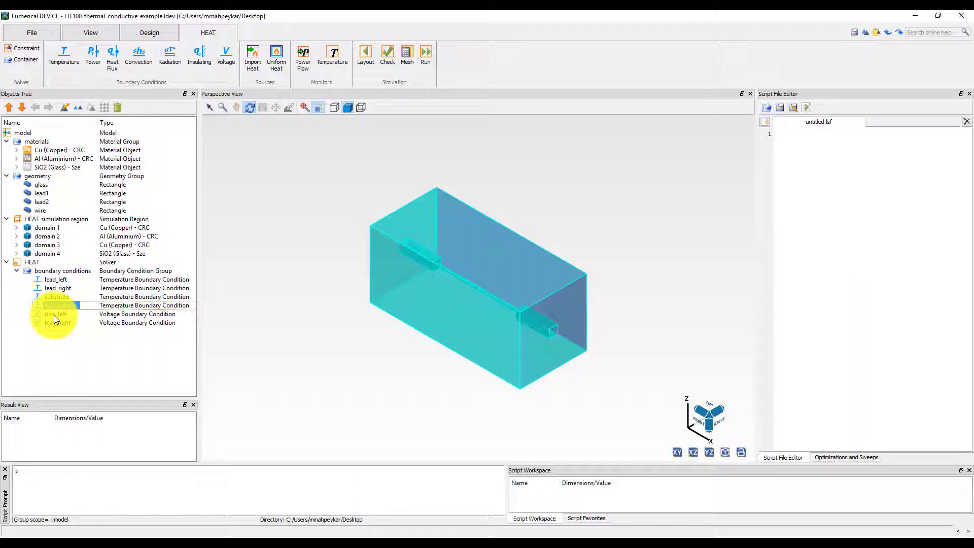
# - Locate the bias_left and bias_right voltage conditions on the leads
pyautogui.click(54, 315)
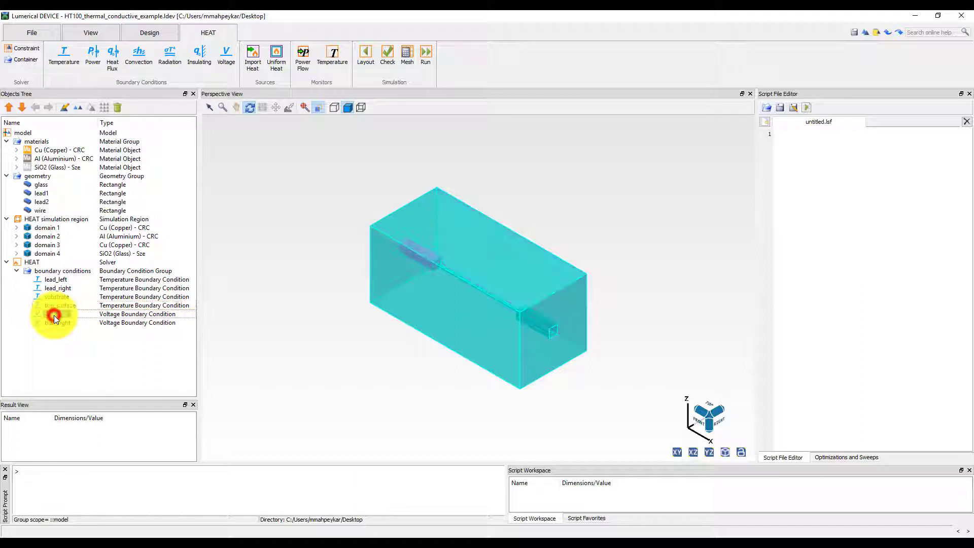
pyautogui.click(59, 323)
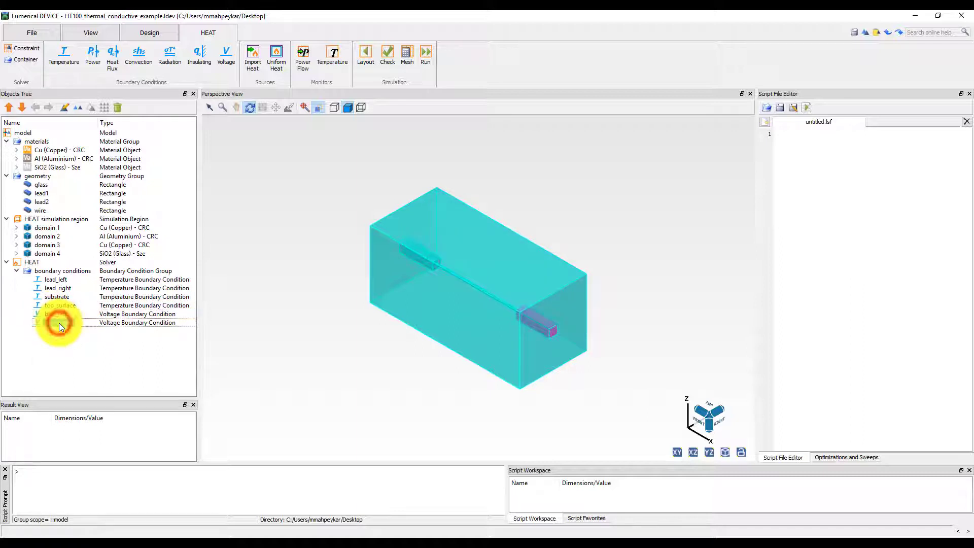
pyautogui.click(58, 313)
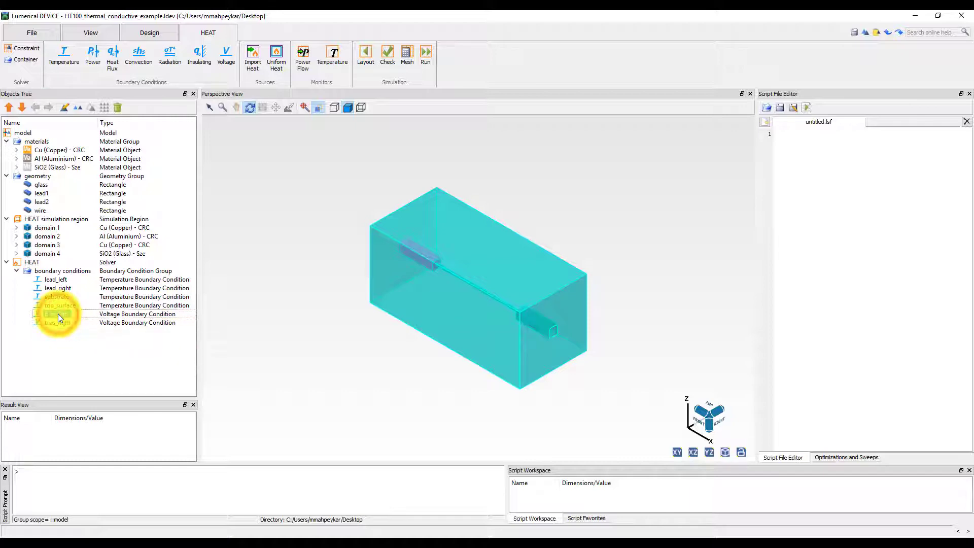
pyautogui.click(66, 112)
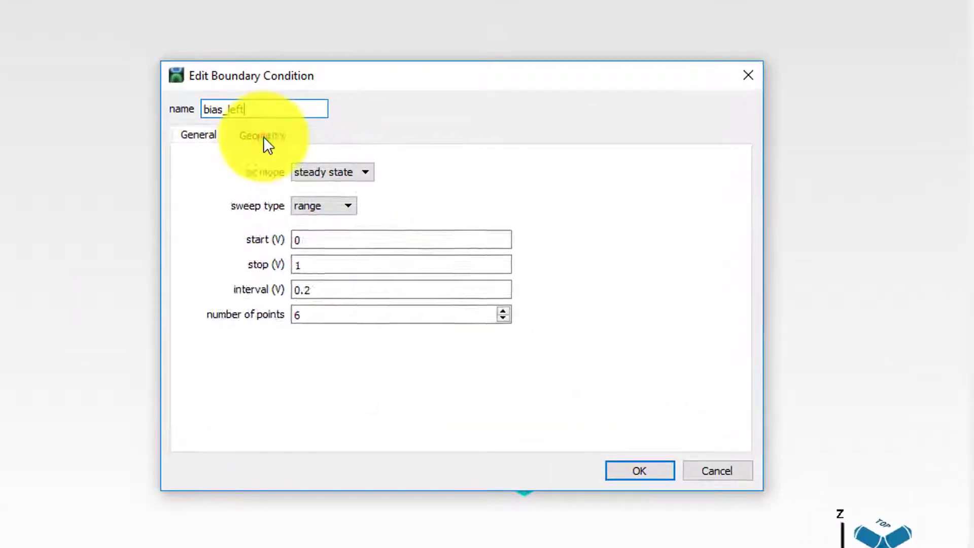
pyautogui.click(383, 202)
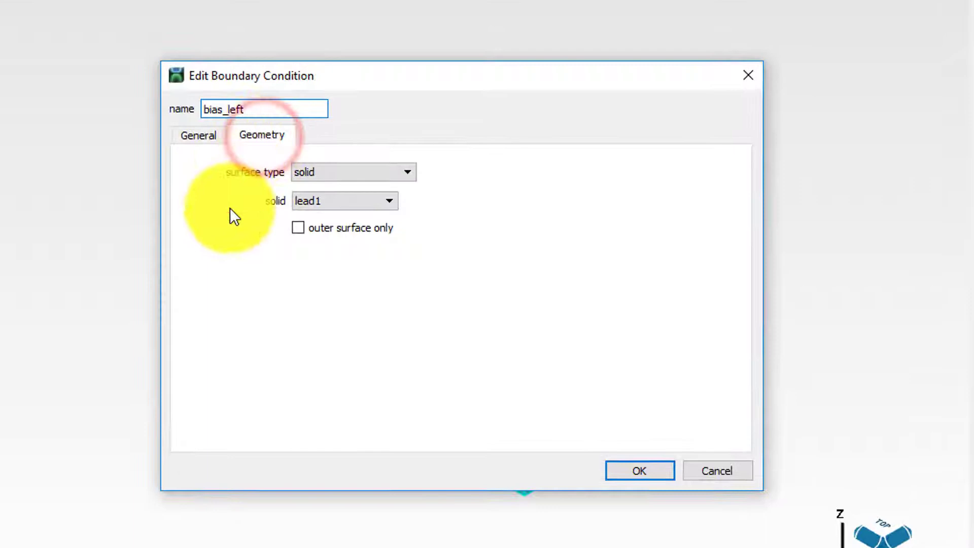
pyautogui.click(391, 200)
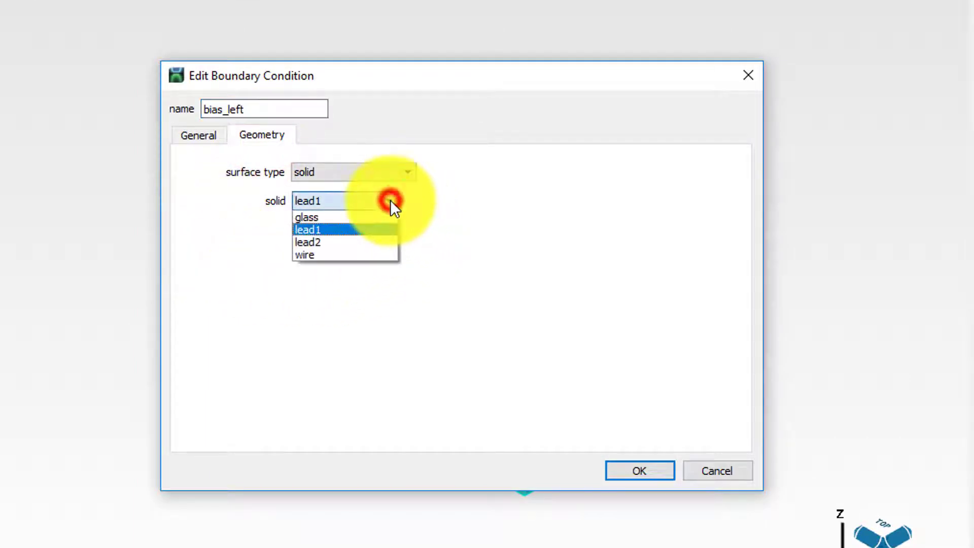
pyautogui.click(474, 208)
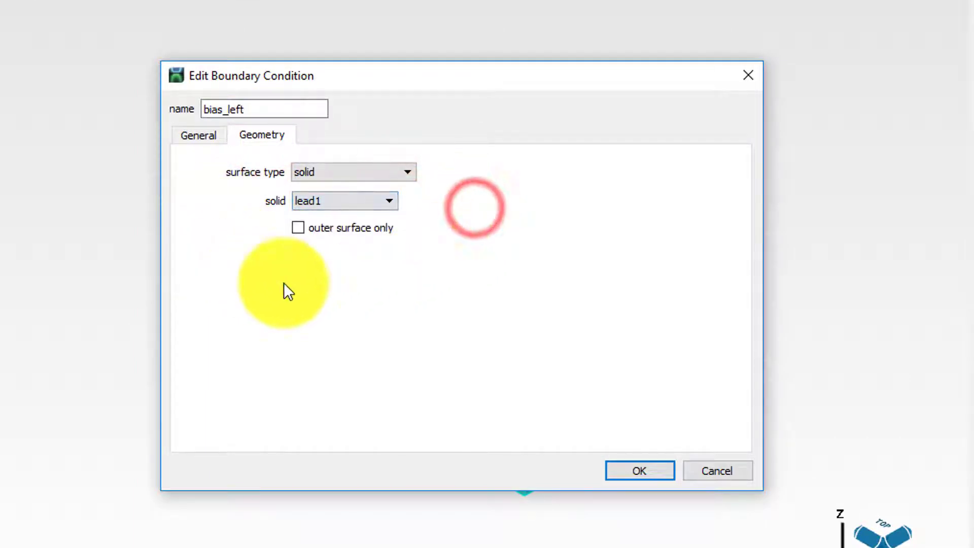
pyautogui.click(199, 139)
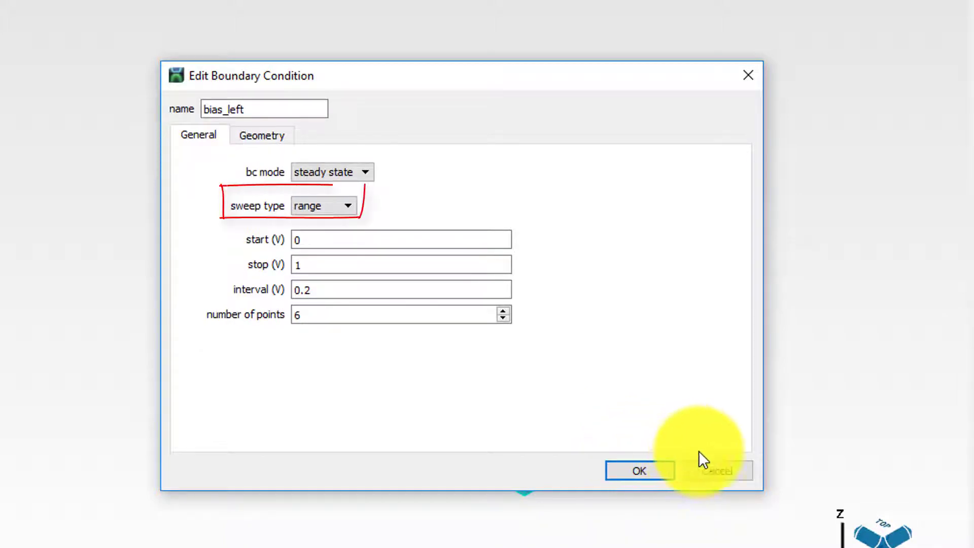
pyautogui.click(703, 473)
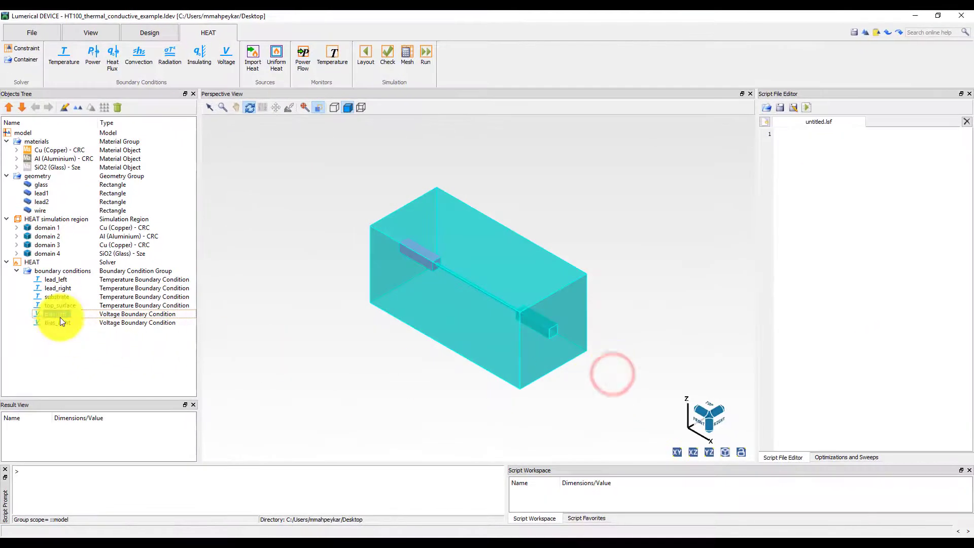
pyautogui.click(61, 322)
pyautogui.click(63, 109)
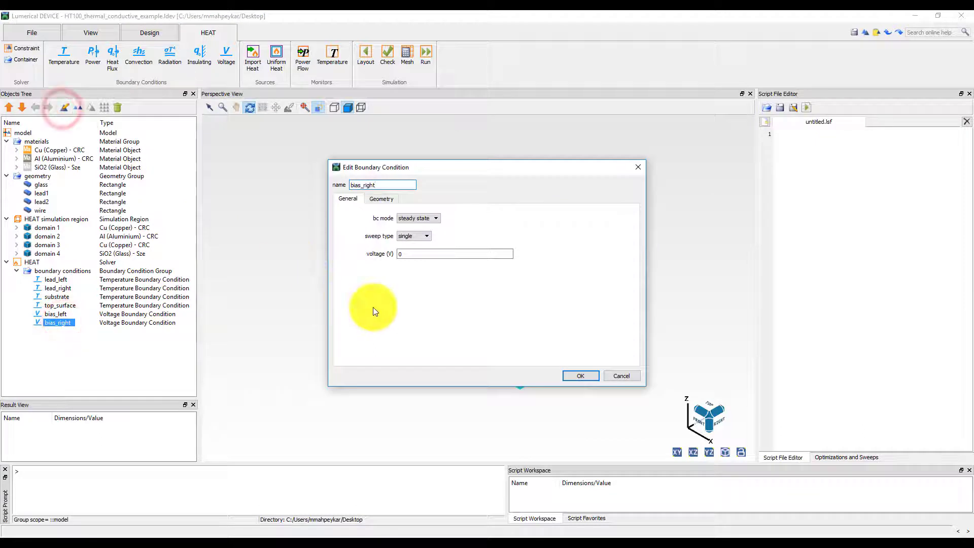
pyautogui.click(620, 376)
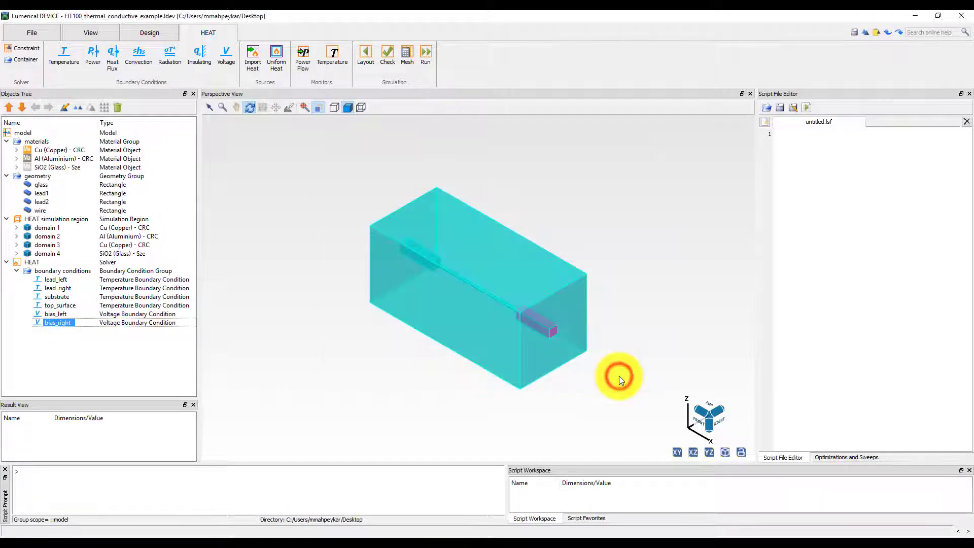
pyautogui.click(426, 55)
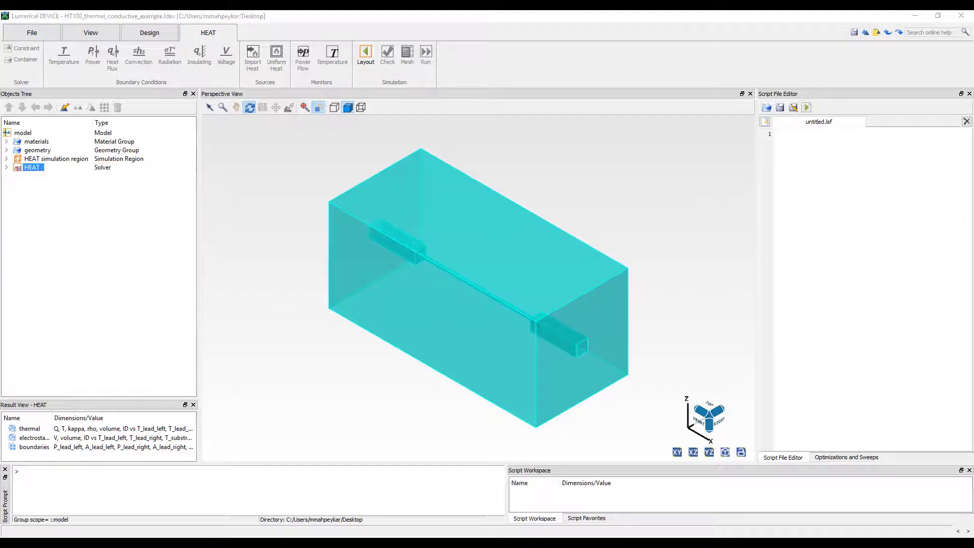
# - Visualize the HEAT:thermal results and plot the temperature attribute T in 3D
pyautogui.rightClick(29, 168)
pyautogui.moveTo(54, 200)
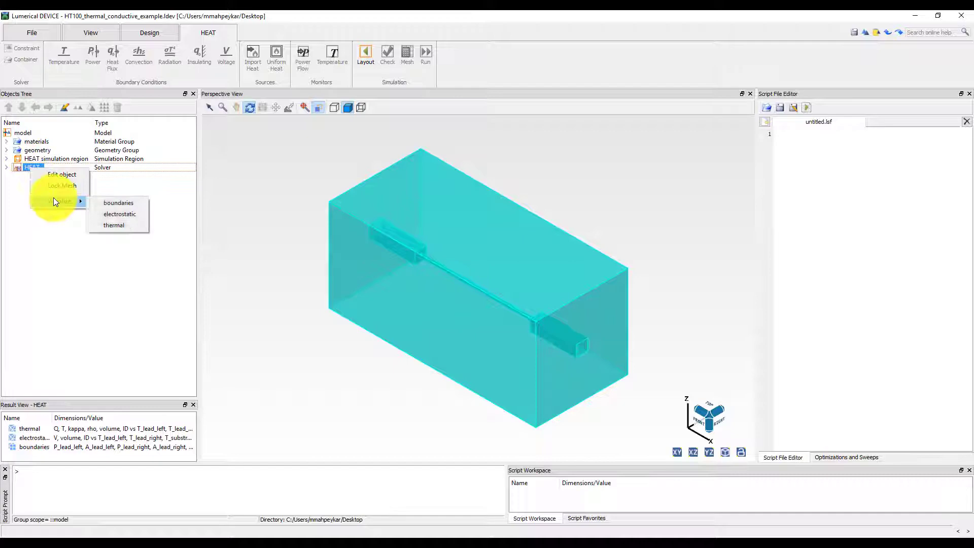
pyautogui.click(115, 225)
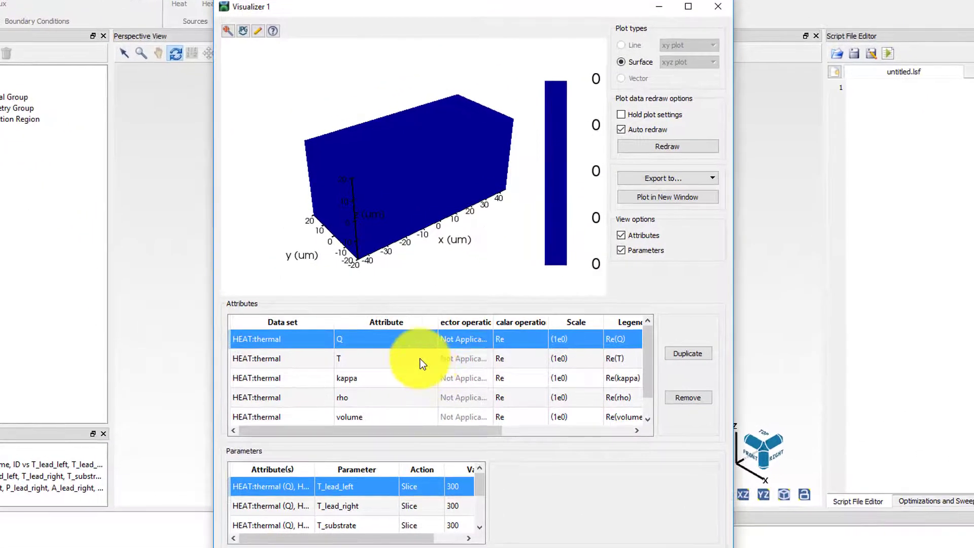
pyautogui.click(420, 358)
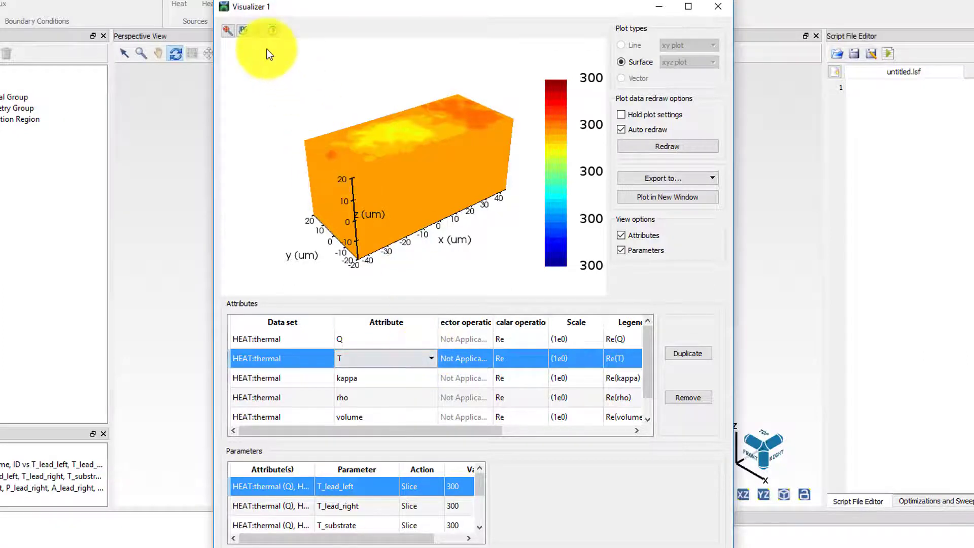
# - Switch the temperature plot's data visualization to a clipped plane
pyautogui.click(259, 32)
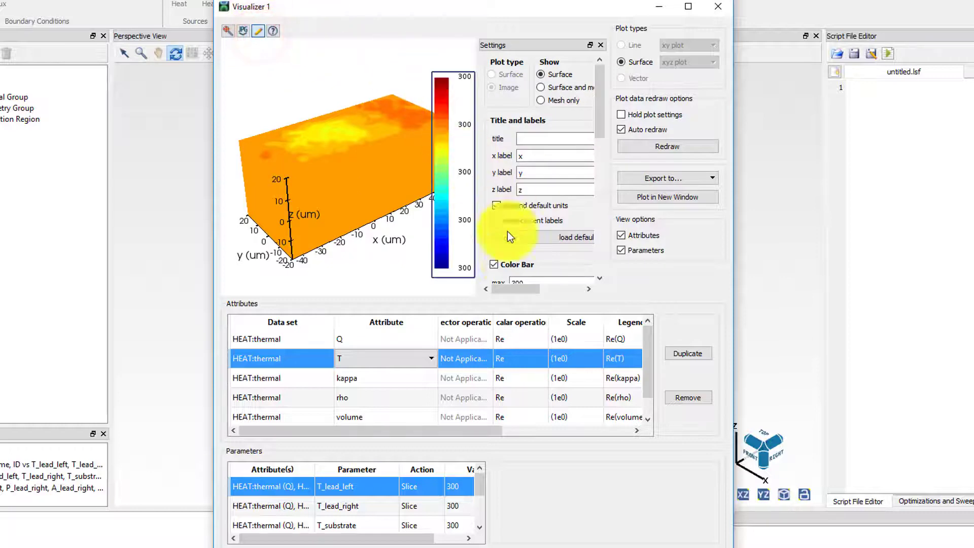
pyautogui.scroll(-3, 521, 195)
pyautogui.scroll(-3, 521, 195)
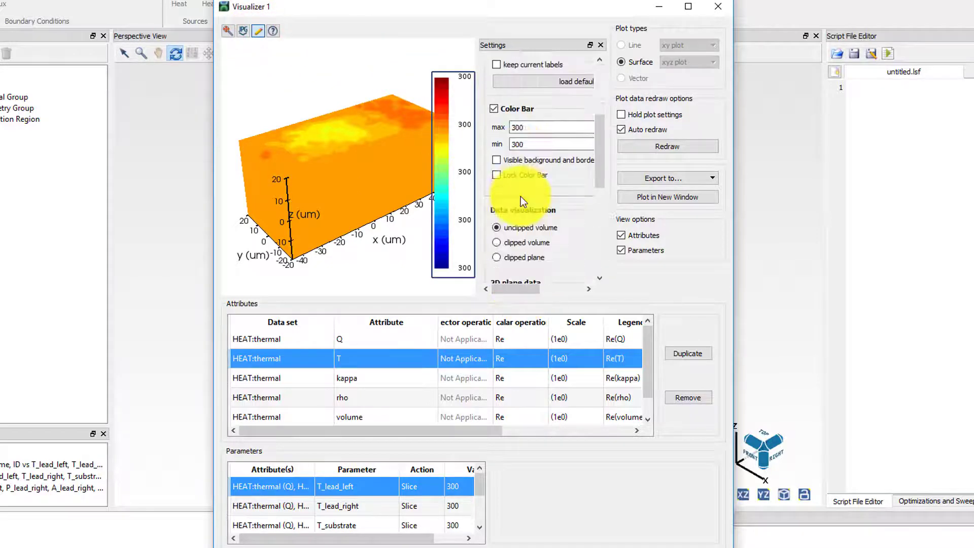
pyautogui.click(523, 219)
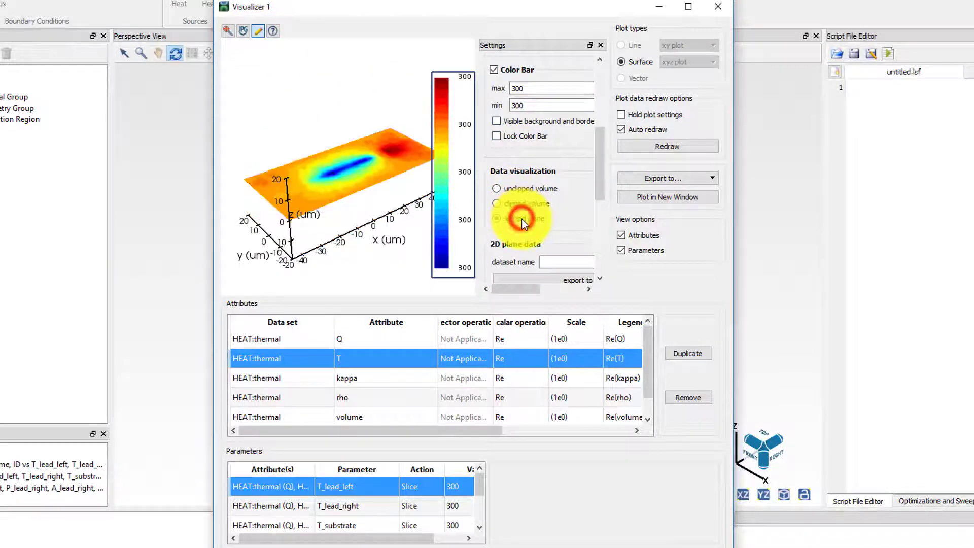
pyautogui.click(258, 31)
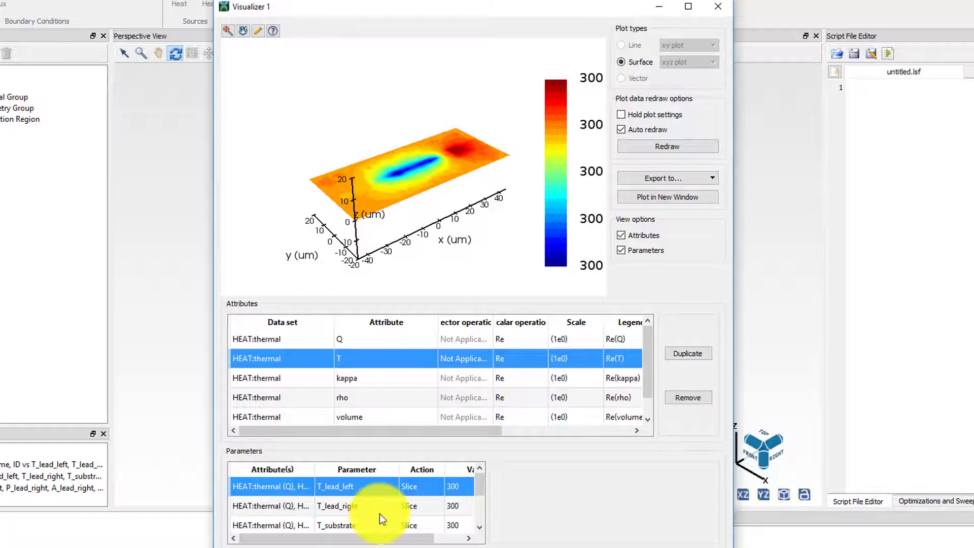
# - Set V_bias_left to 1 to show the wire heating, then close the Visualizer
pyautogui.moveTo(479, 482); pyautogui.dragTo(483, 504)
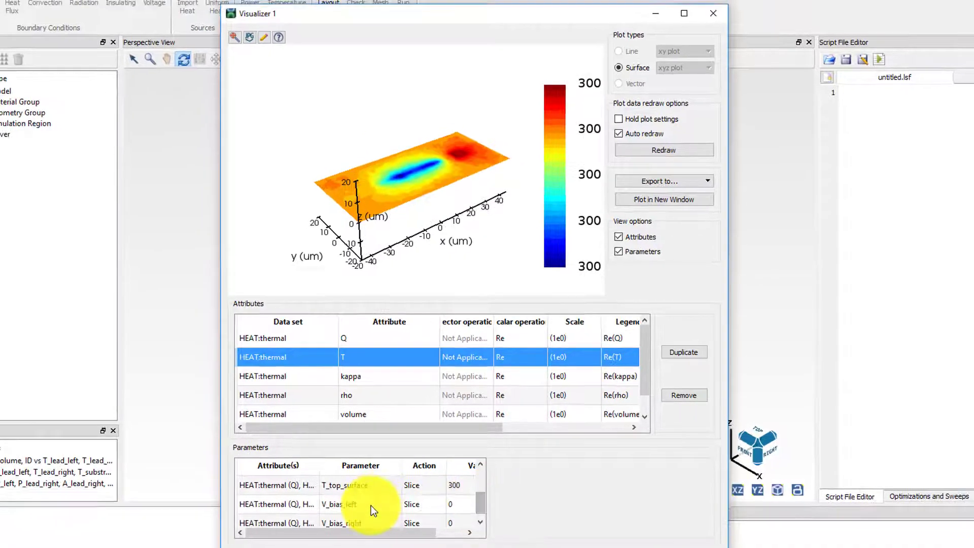
pyautogui.click(365, 515)
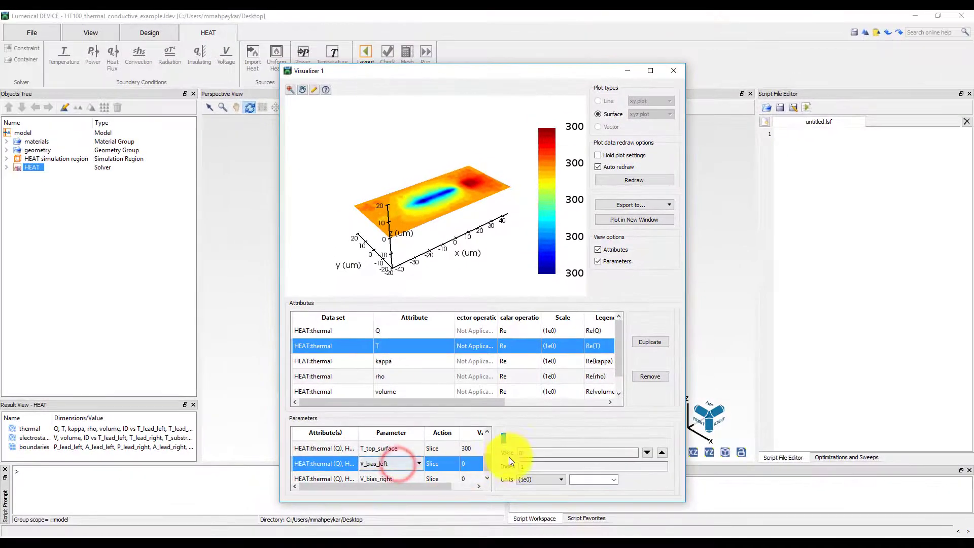
pyautogui.moveTo(503, 438); pyautogui.dragTo(683, 442)
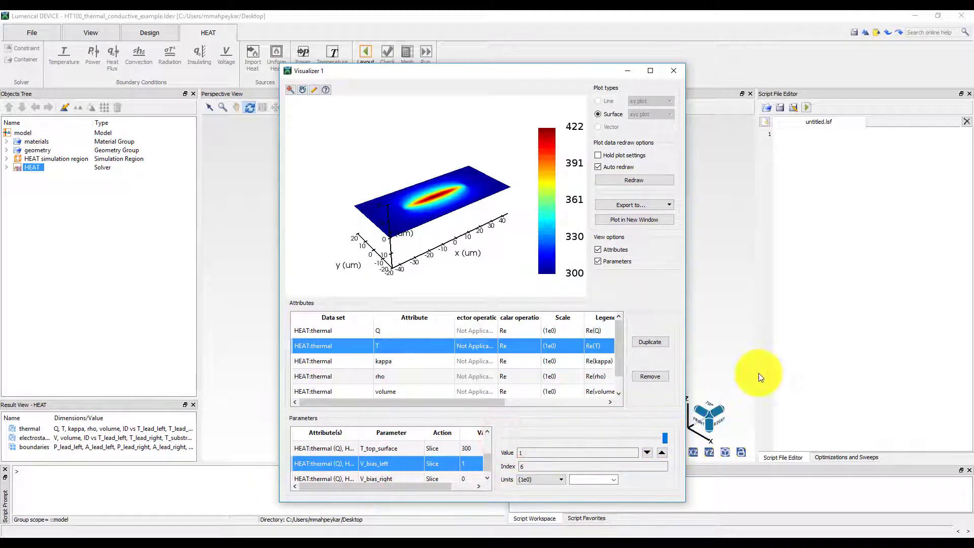
pyautogui.click(627, 70)
# - Plot the HEAT:boundaries results in a second Visualizer
pyautogui.rightClick(34, 168)
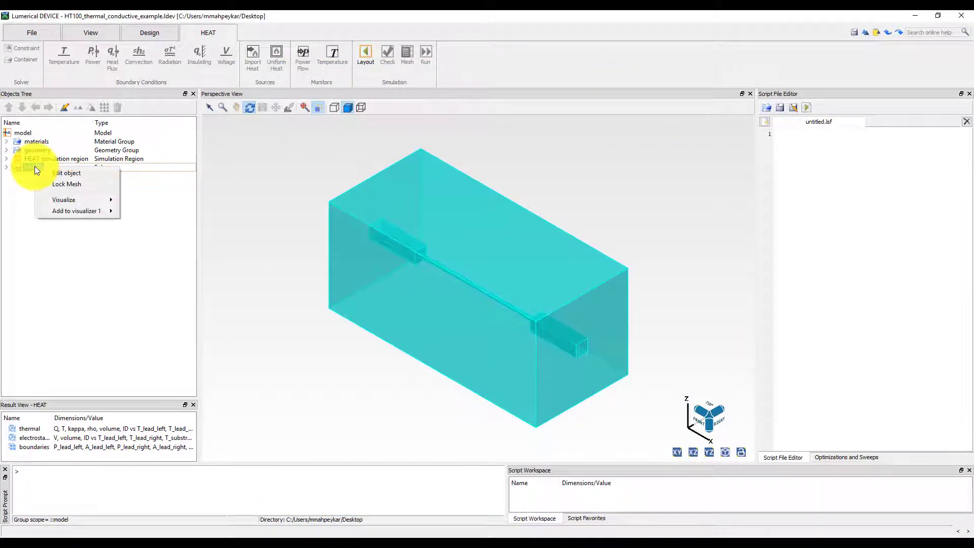
pyautogui.moveTo(74, 200)
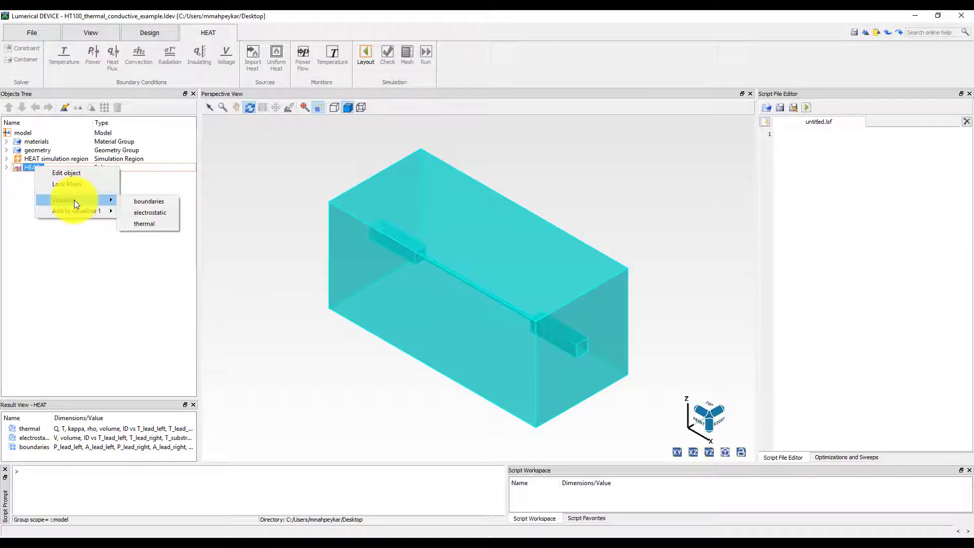
pyautogui.click(146, 202)
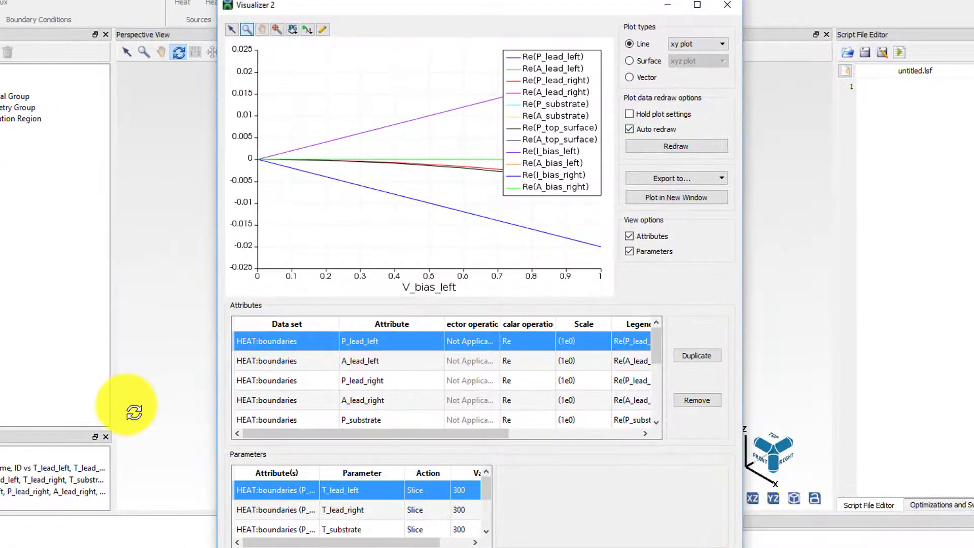
pyautogui.moveTo(657, 348)
pyautogui.mouseDown()
pyautogui.moveTo(656, 409)
pyautogui.moveTo(659, 332)
pyautogui.mouseUp()
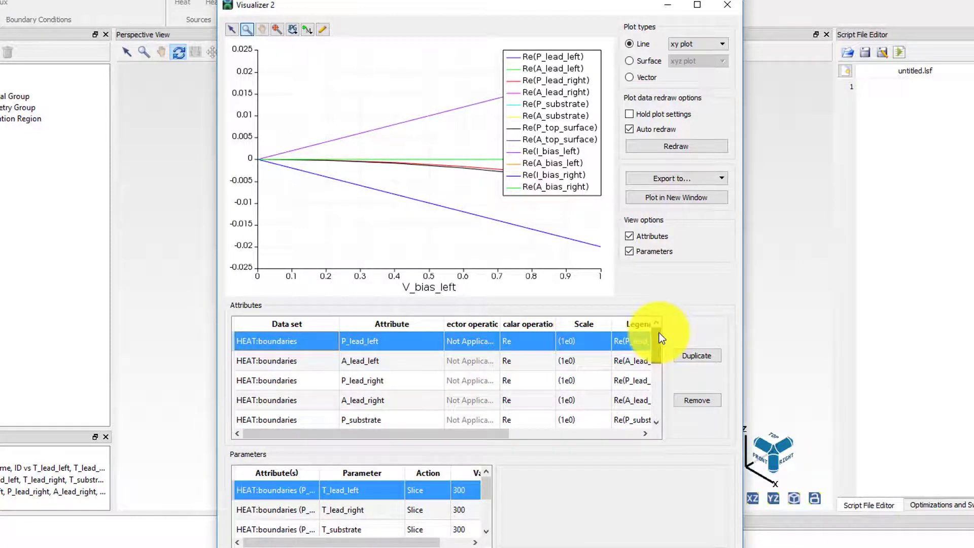
# - Remove every P_, A_ and bias_right curve, leaving only I_bias_left versus V_bias_left
pyautogui.click(694, 402)
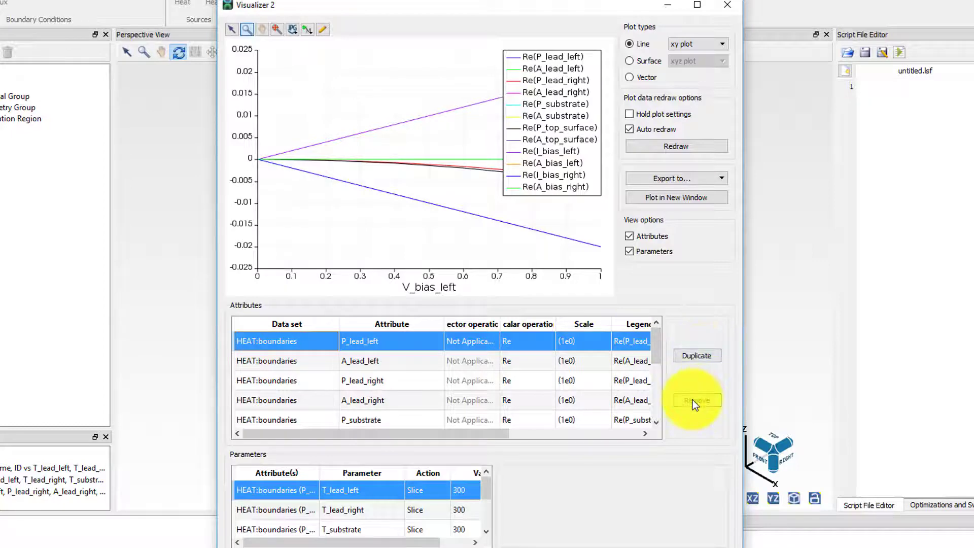
pyautogui.click(694, 402)
pyautogui.click(694, 402)
pyautogui.click(694, 402)
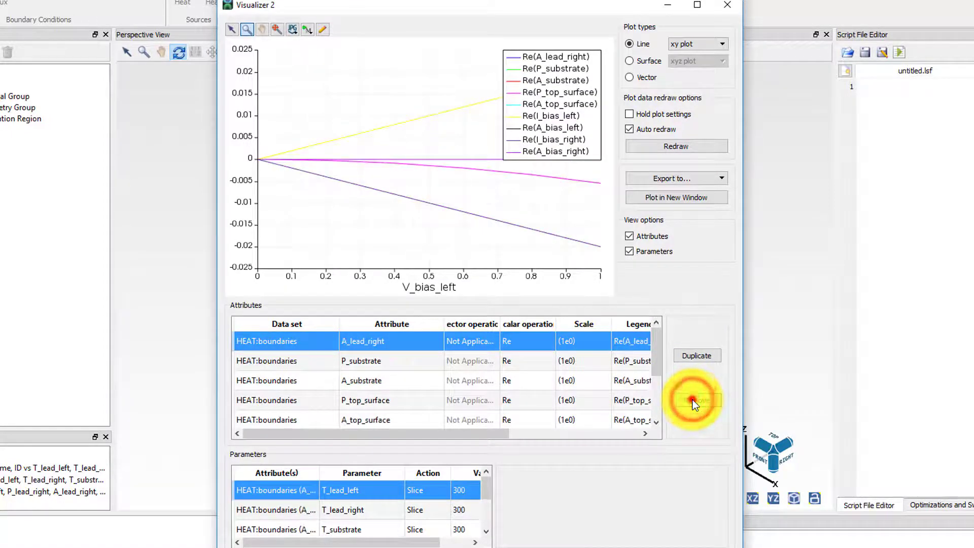
pyautogui.click(695, 402)
pyautogui.click(694, 402)
pyautogui.click(694, 402)
pyautogui.click(695, 401)
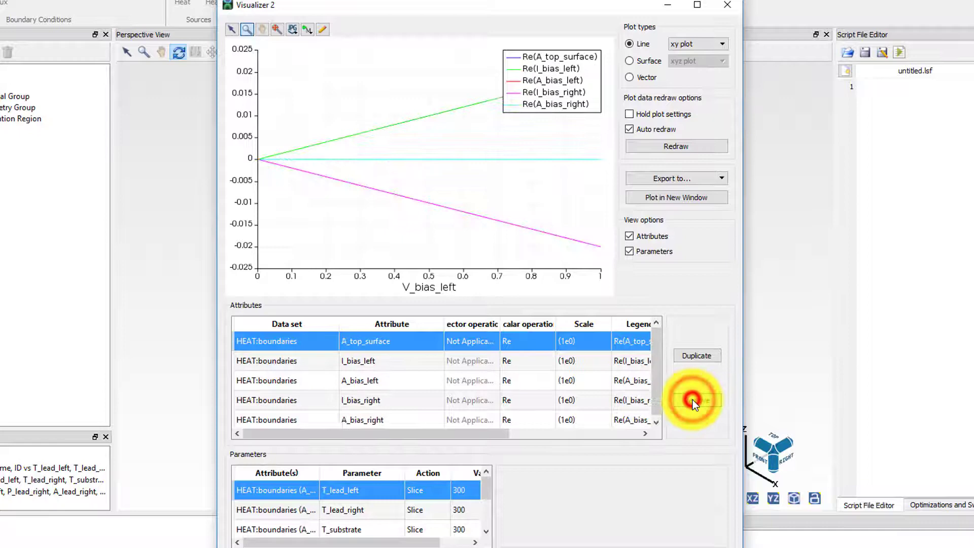
pyautogui.click(694, 402)
pyautogui.click(402, 359)
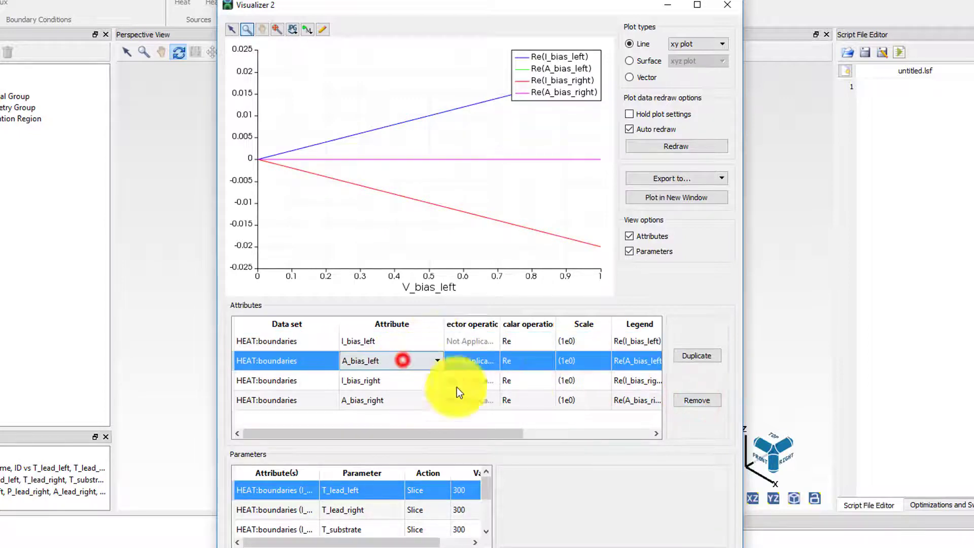
pyautogui.click(681, 403)
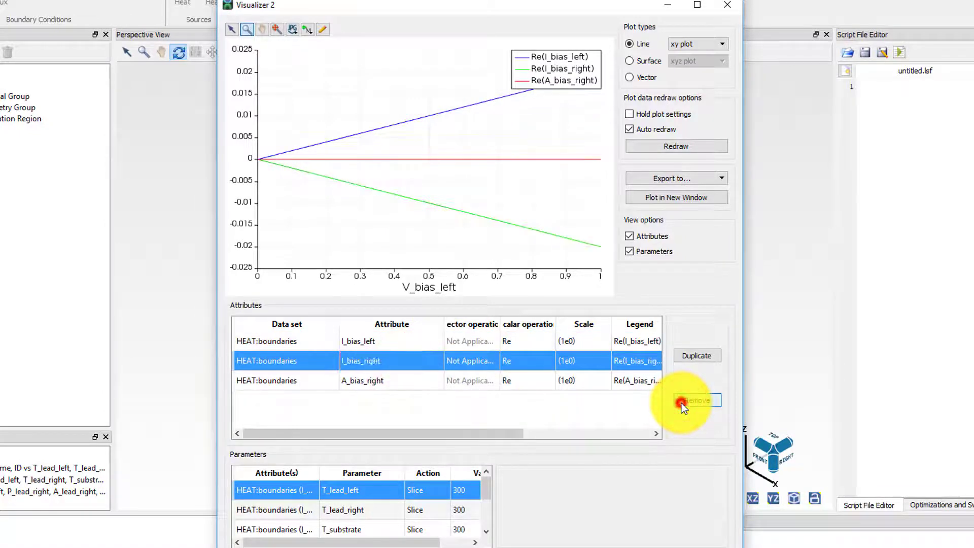
pyautogui.click(681, 403)
pyautogui.click(681, 402)
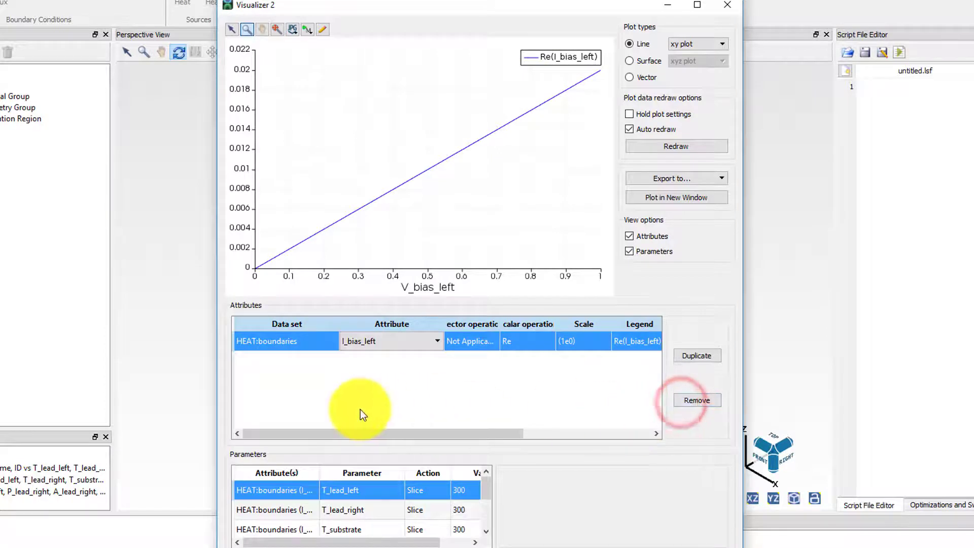